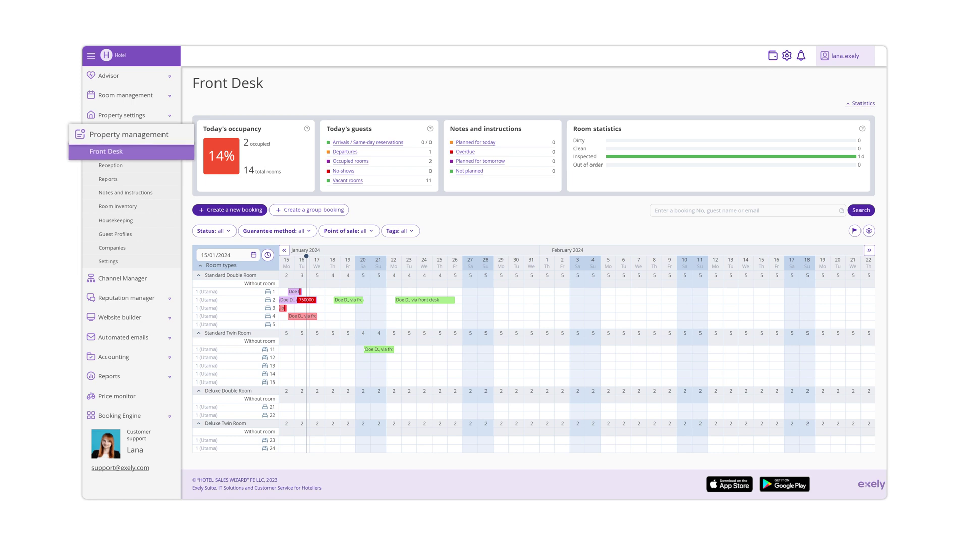
# Begin checking out Doe D.'s Standard Double Room booking in room 1.
pyautogui.click(307, 315)
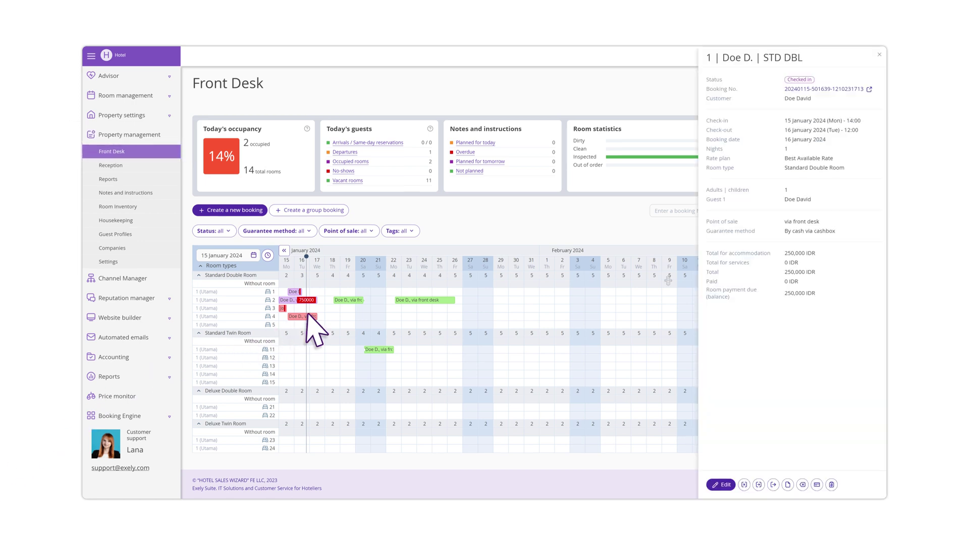
pyautogui.click(773, 485)
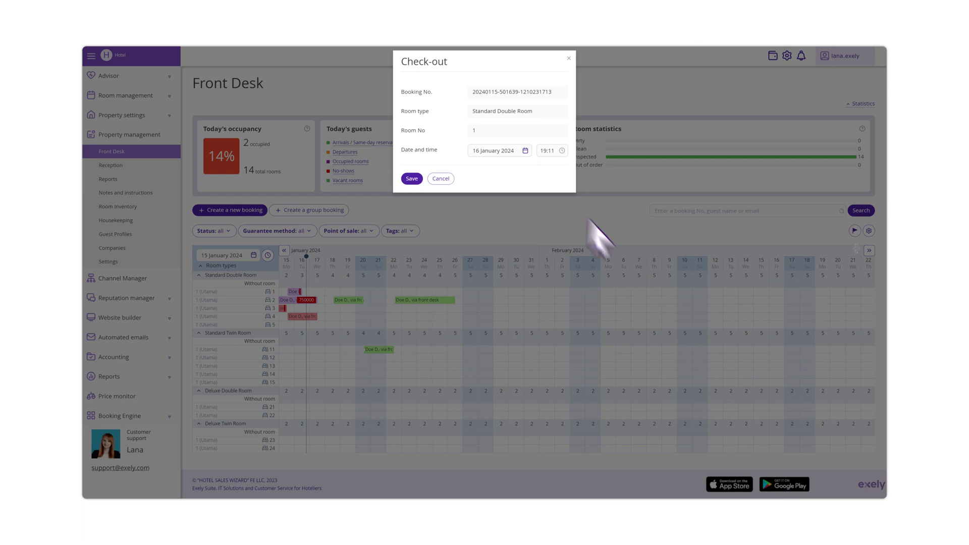
# Save Doe D.'s check-out on 16 January 2024 with the time changed to 20:11.
pyautogui.click(526, 150)
pyautogui.click(526, 150)
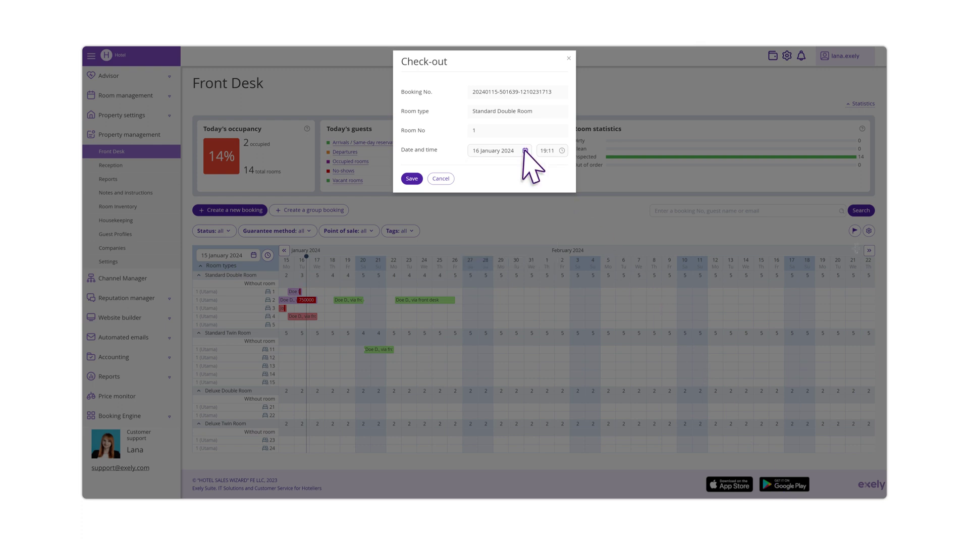
pyautogui.click(561, 150)
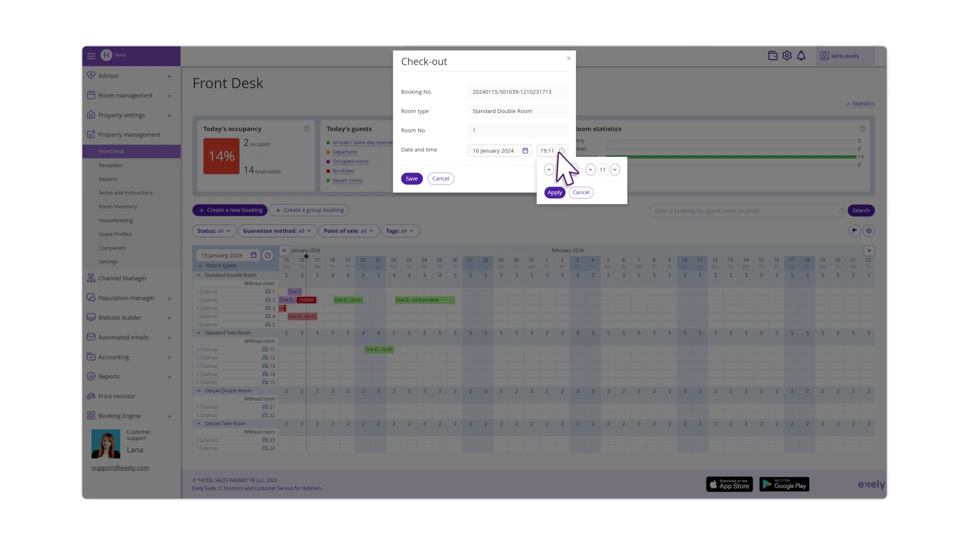
pyautogui.click(549, 170)
pyautogui.click(558, 192)
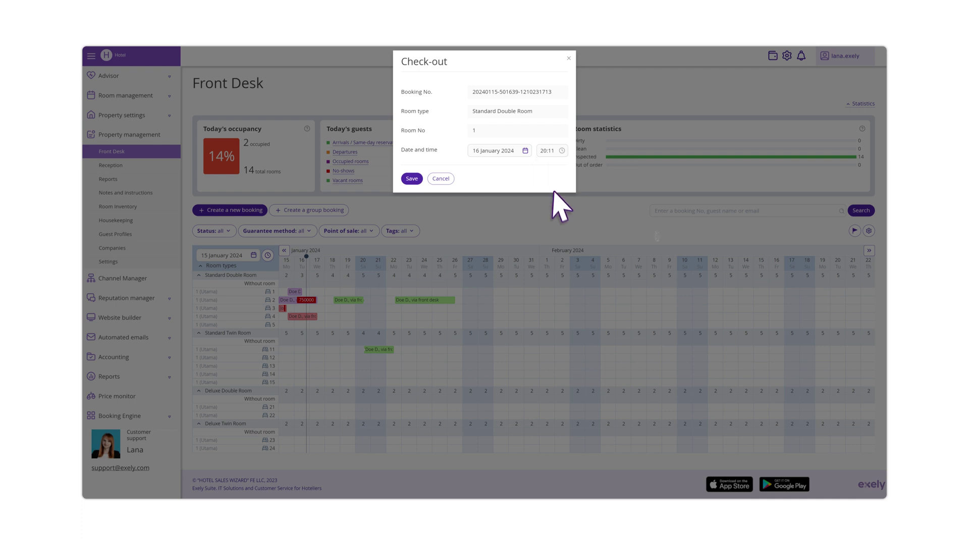
pyautogui.click(411, 179)
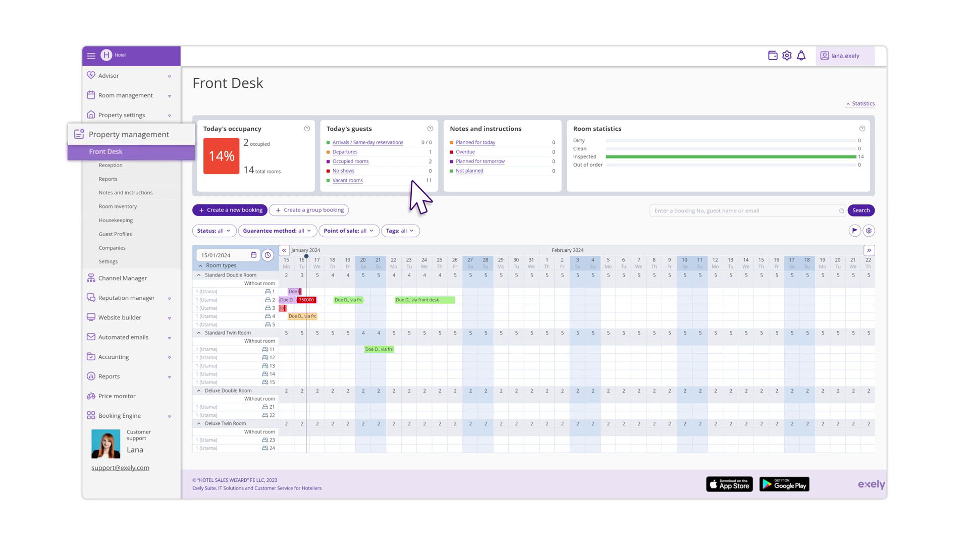
# Open the orange checked-out booking bar for Doe D. on the Front Desk grid.
pyautogui.click(297, 292)
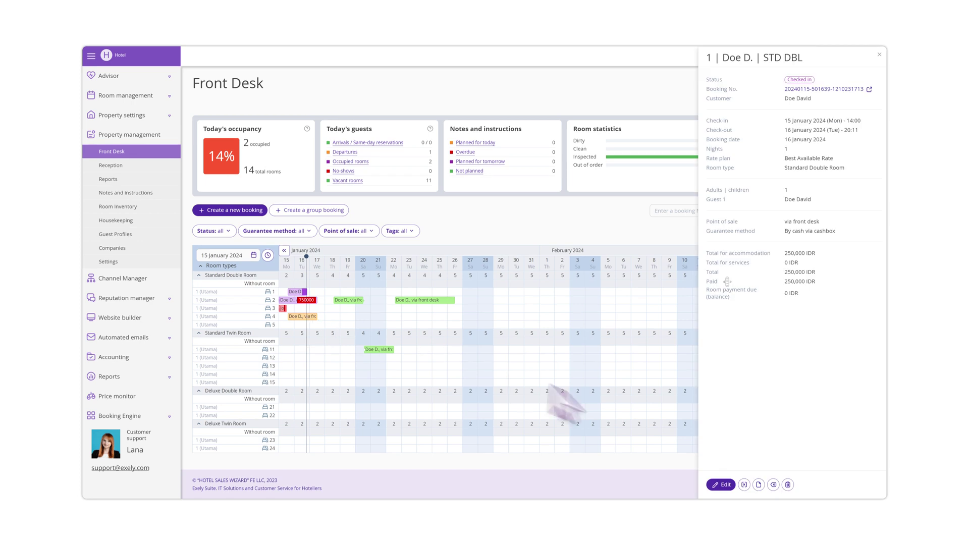
# Cancel Doe D.'s check-out from the booking side panel.
pyautogui.click(745, 485)
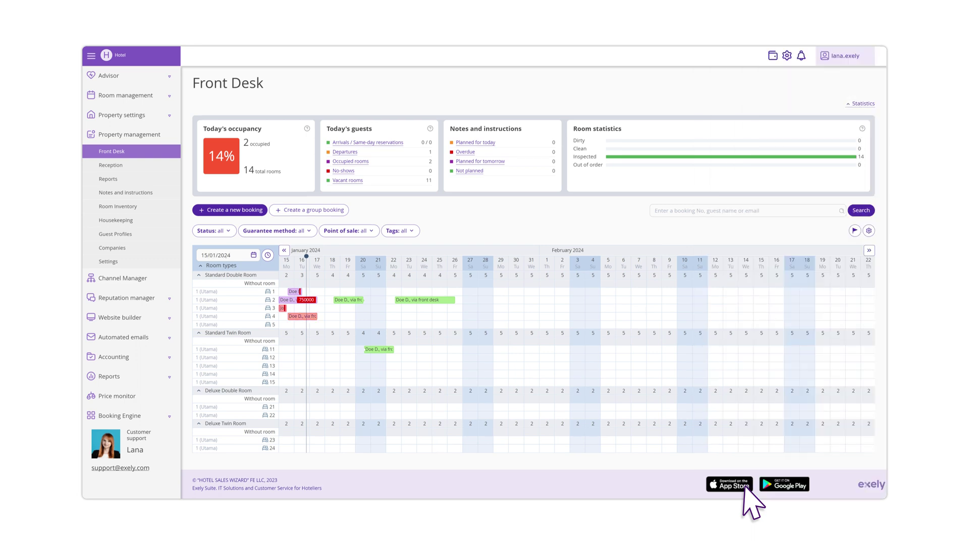